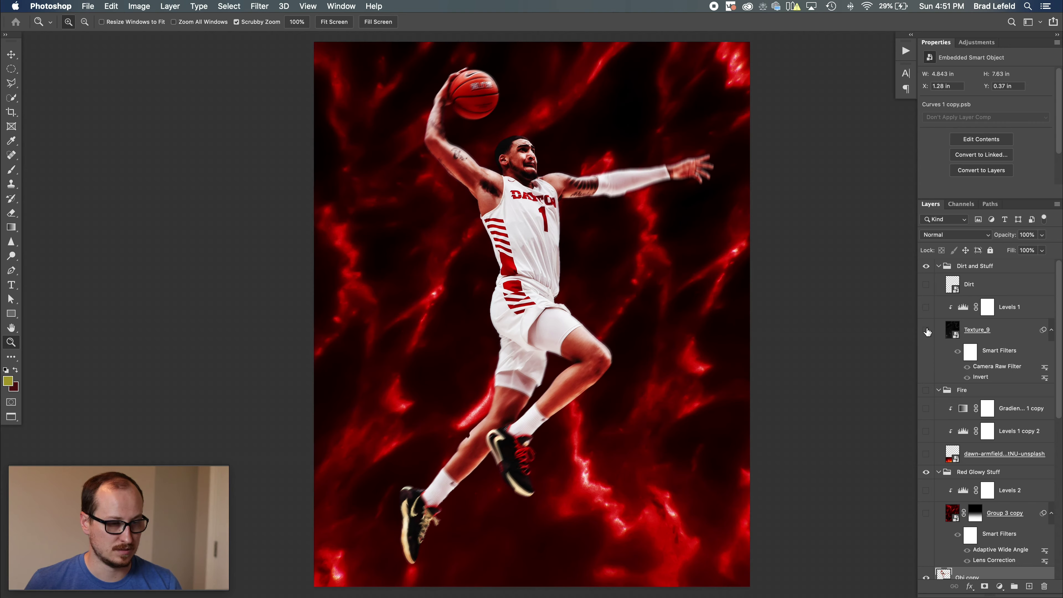
Show the Group 3 copy texture and the 191 text, and select the Group 3 copy layer
{"action": "scroll", "coordinate": [932, 381], "scroll_direction": "down", "scroll_amount": 3}
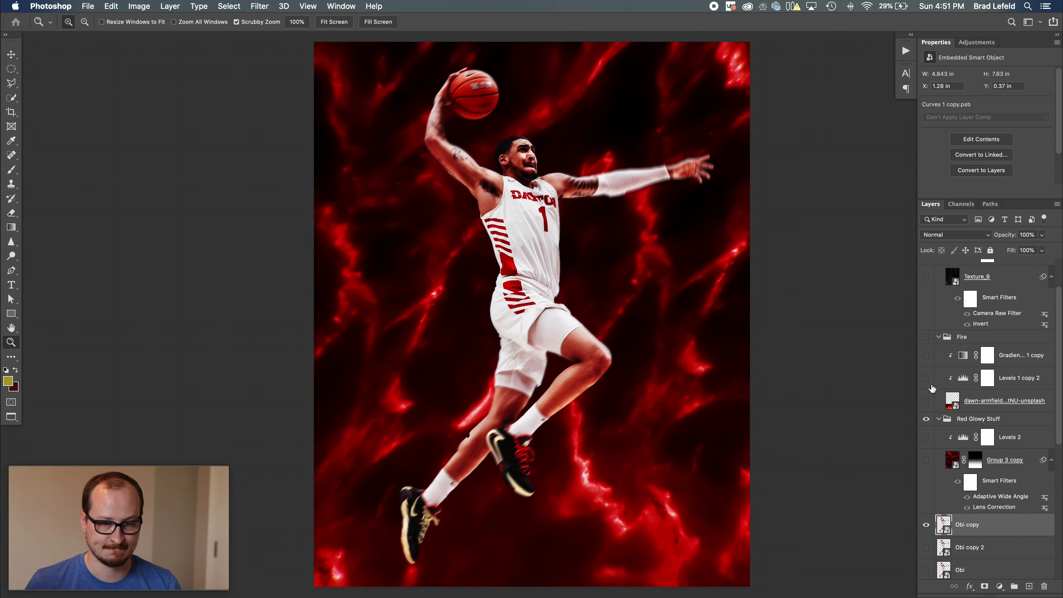
{"action": "left_click", "coordinate": [925, 460]}
{"action": "scroll", "coordinate": [926, 461], "scroll_direction": "down", "scroll_amount": 8}
{"action": "scroll", "coordinate": [927, 460], "scroll_direction": "down", "scroll_amount": 4}
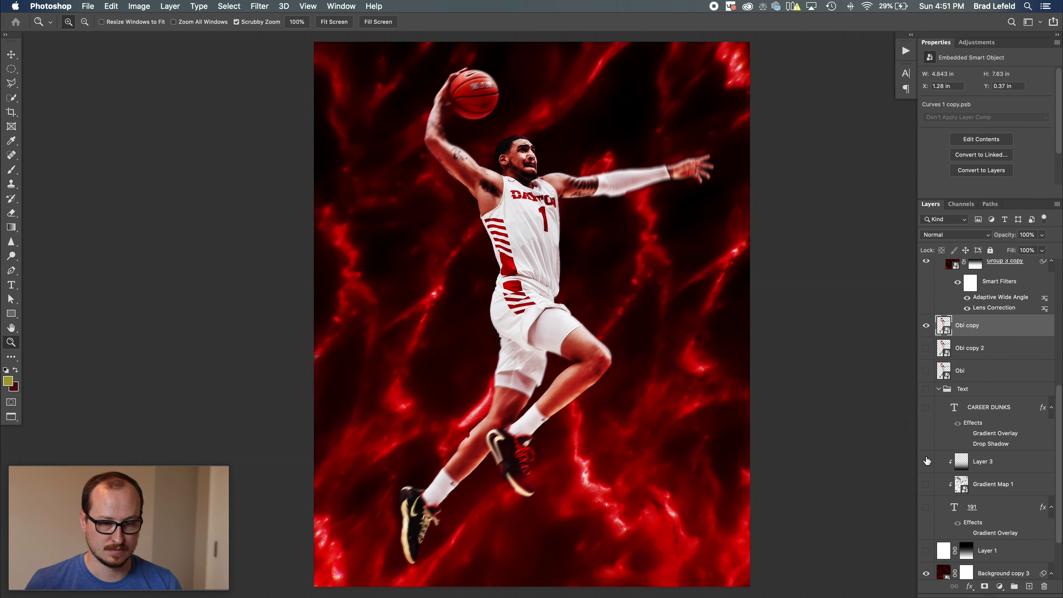
{"action": "left_click", "coordinate": [925, 440]}
{"action": "scroll", "coordinate": [927, 460], "scroll_direction": "up", "scroll_amount": 15}
{"action": "left_click", "coordinate": [957, 514]}
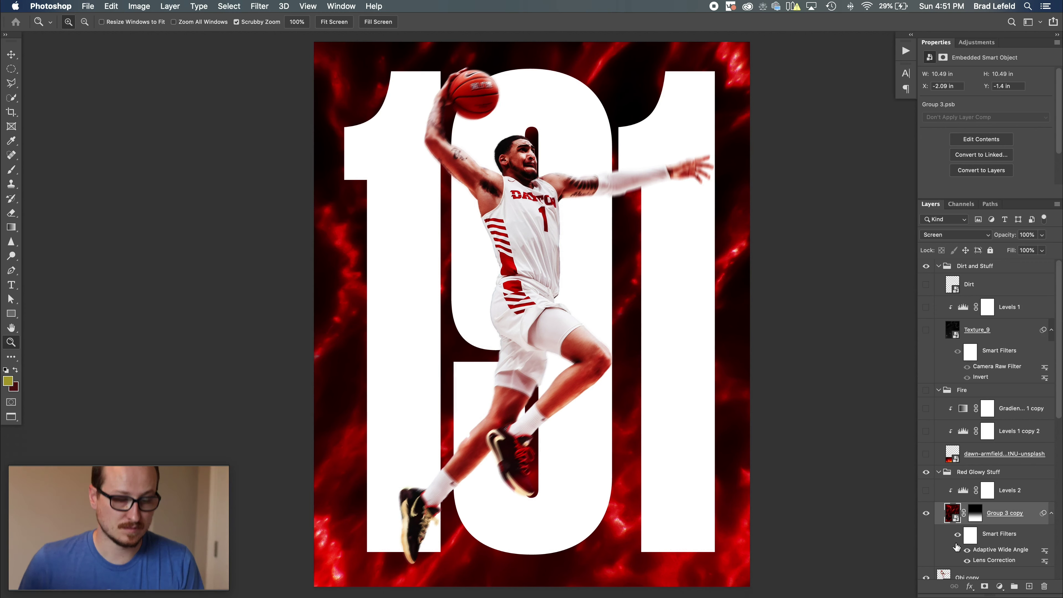
Hide the 191 text layer behind the player and collapse the Red Glowy Stuff group
{"action": "scroll", "coordinate": [947, 534], "scroll_direction": "down", "scroll_amount": 5}
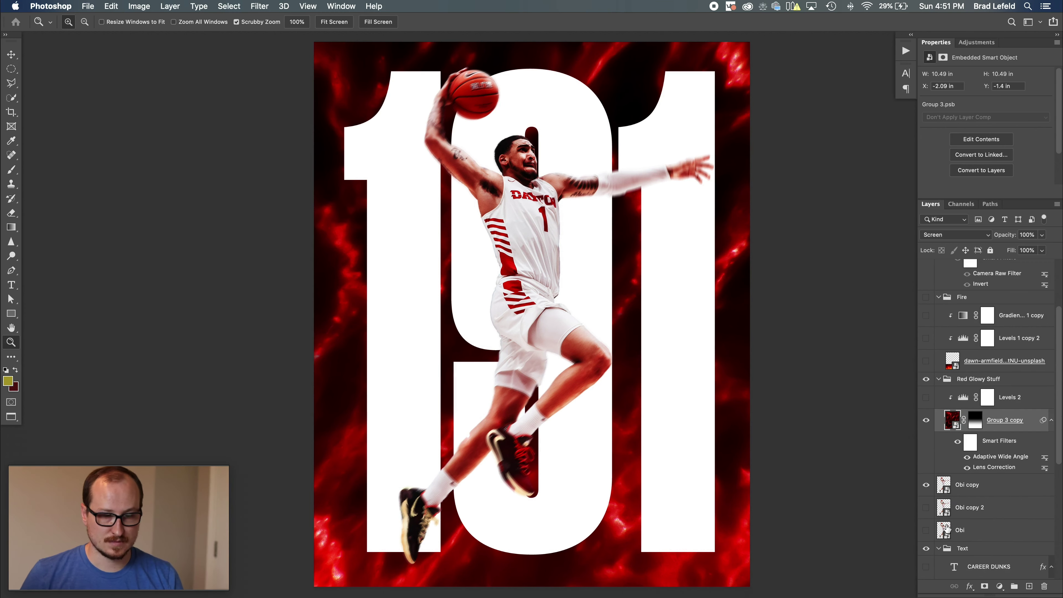
{"action": "scroll", "coordinate": [948, 530], "scroll_direction": "down", "scroll_amount": 7}
{"action": "left_click", "coordinate": [925, 520]}
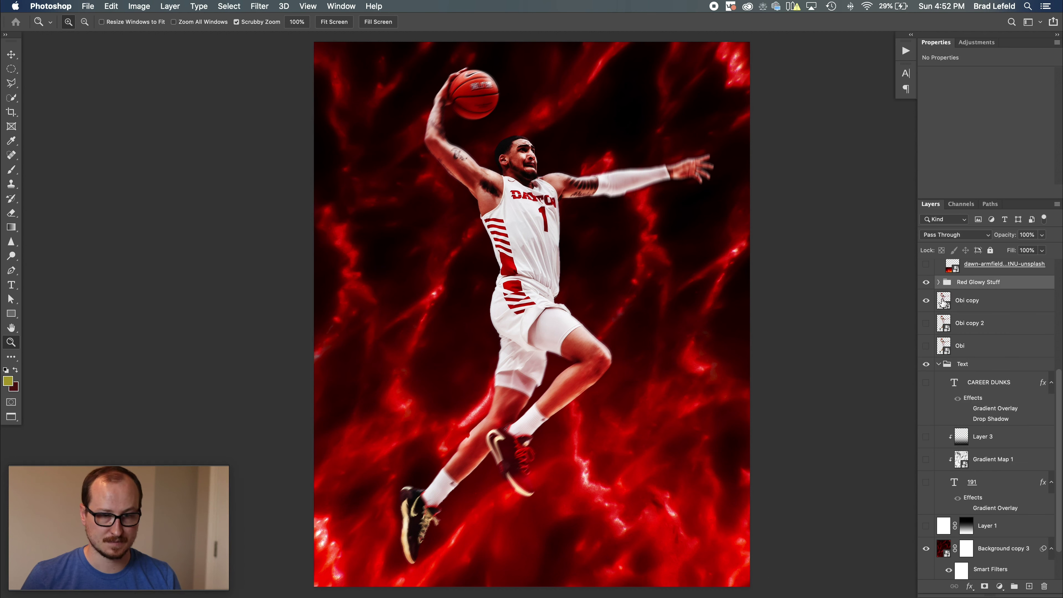
Open the fire photo smart object to view its source image, and close it
{"action": "scroll", "coordinate": [951, 317], "scroll_direction": "up", "scroll_amount": 3}
{"action": "double_click", "coordinate": [951, 316]}
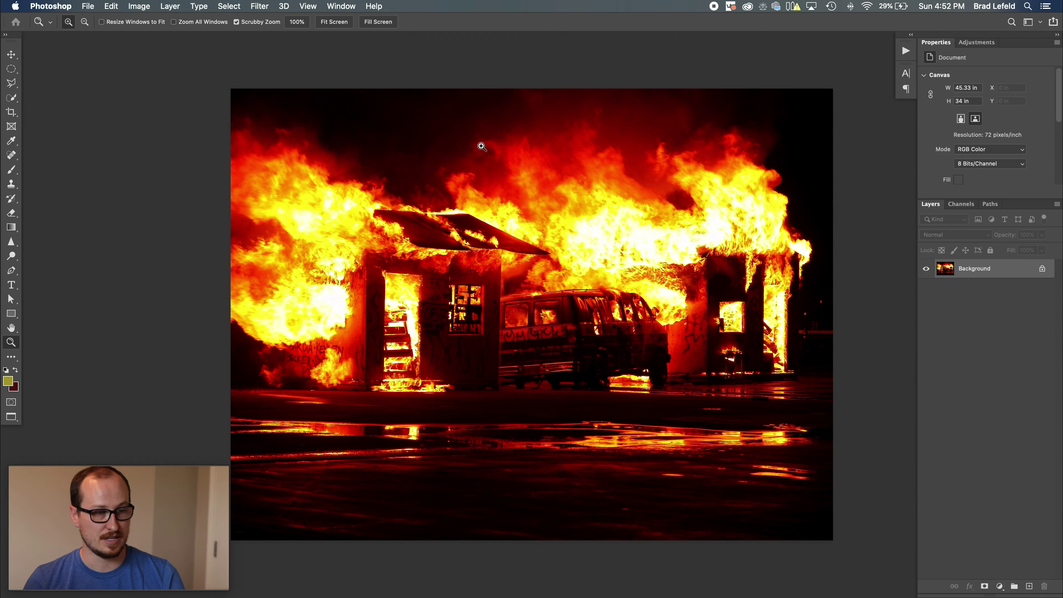
{"action": "key", "text": "super+w"}
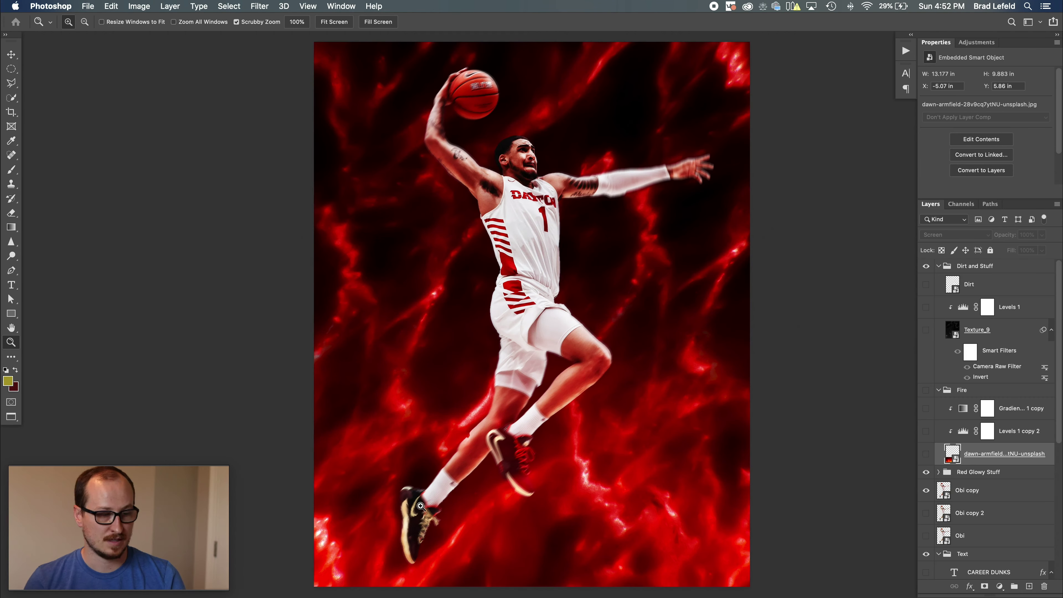
Show the fire photo with its clipped Levels and Gradient Map adjustments, and collapse the Fire group
{"action": "left_click", "coordinate": [925, 453]}
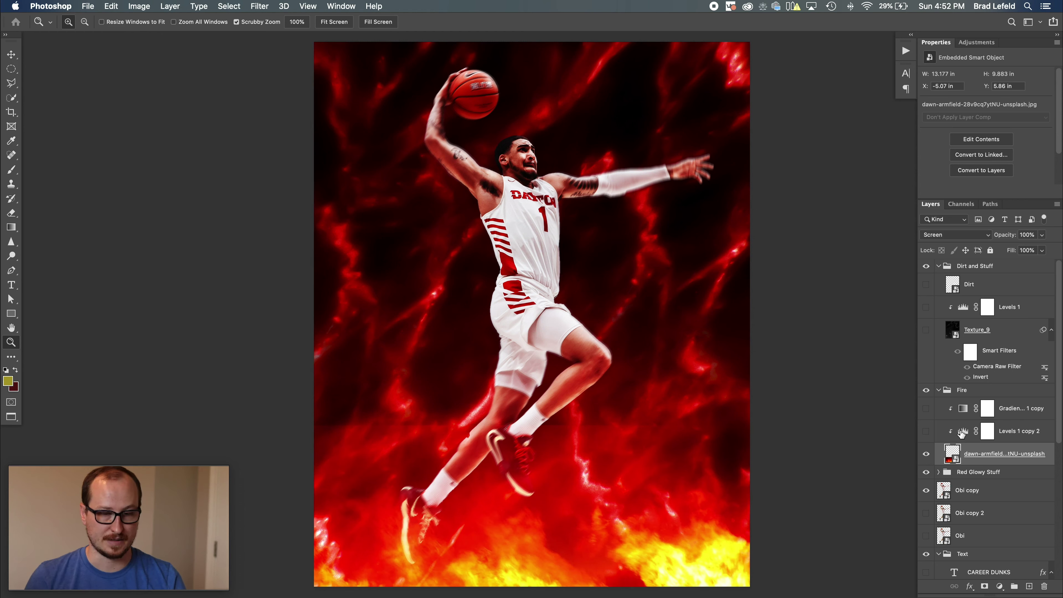
{"action": "left_click", "coordinate": [931, 435]}
{"action": "left_click", "coordinate": [925, 431]}
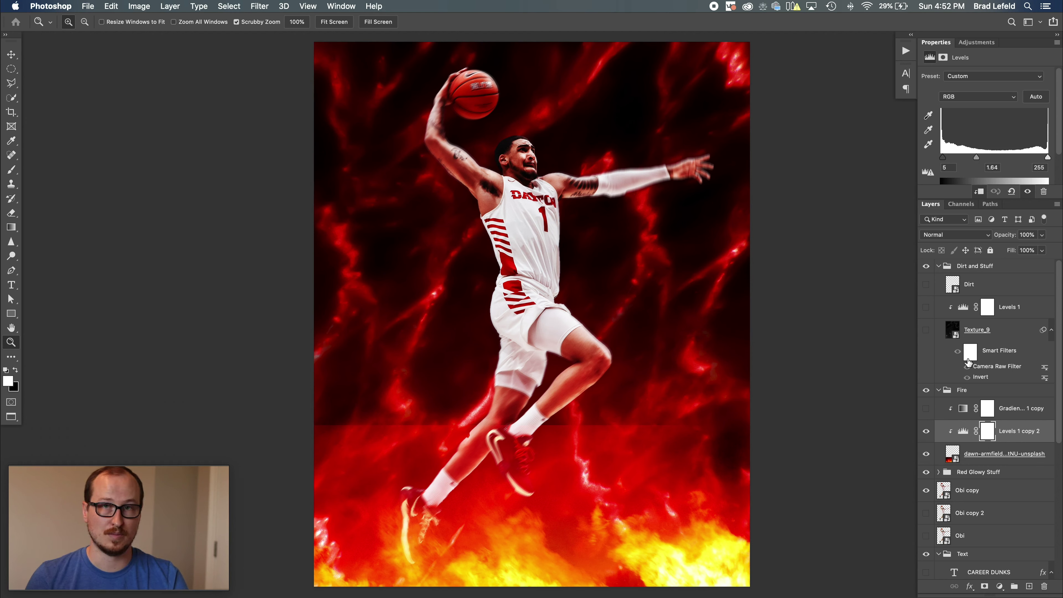
{"action": "left_click", "coordinate": [962, 412]}
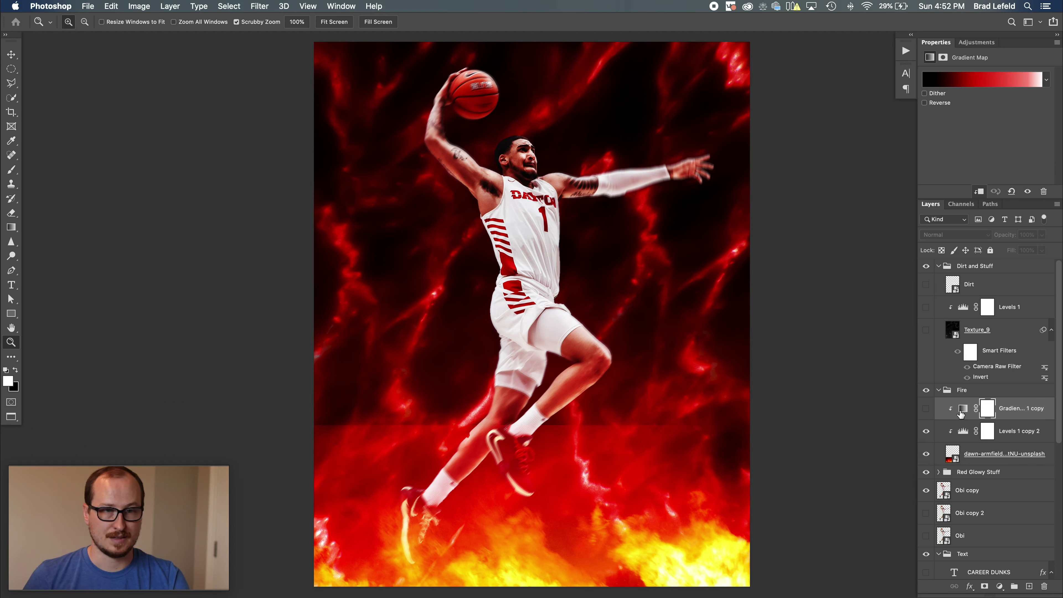
{"action": "left_click", "coordinate": [926, 409]}
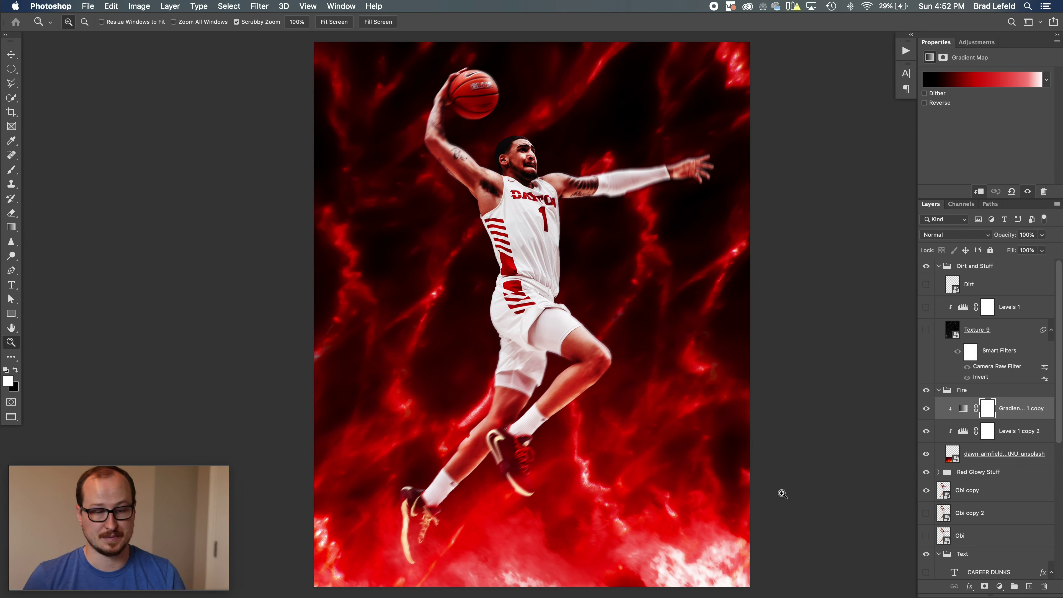
{"action": "left_click", "coordinate": [939, 390]}
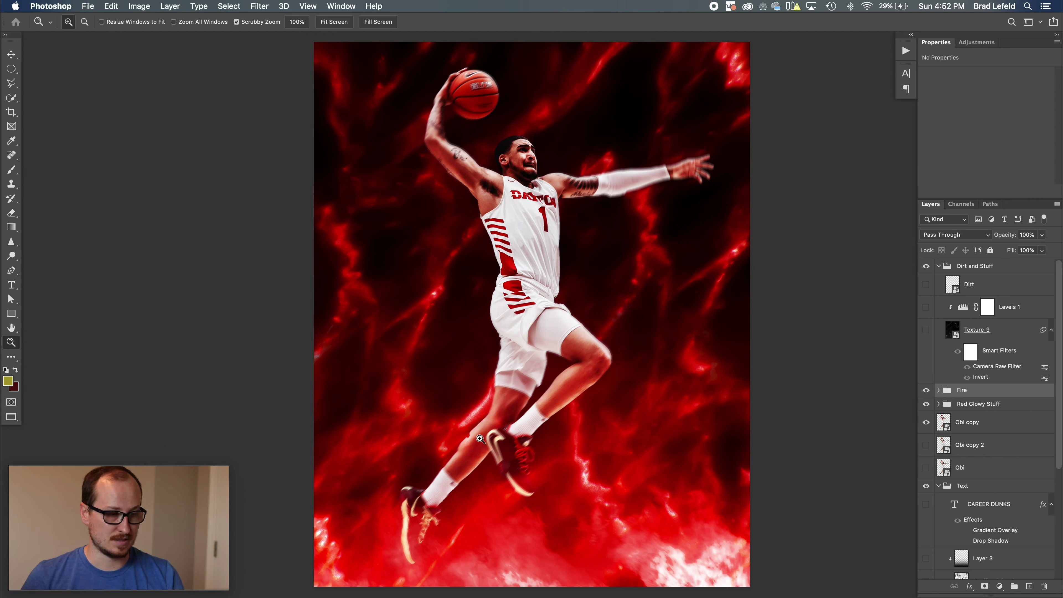
Compare the Obi copy and Obi copy 2 versions of the player by toggling their visibility
{"action": "left_click", "coordinate": [925, 422]}
{"action": "left_click", "coordinate": [926, 445]}
{"action": "left_click", "coordinate": [925, 446]}
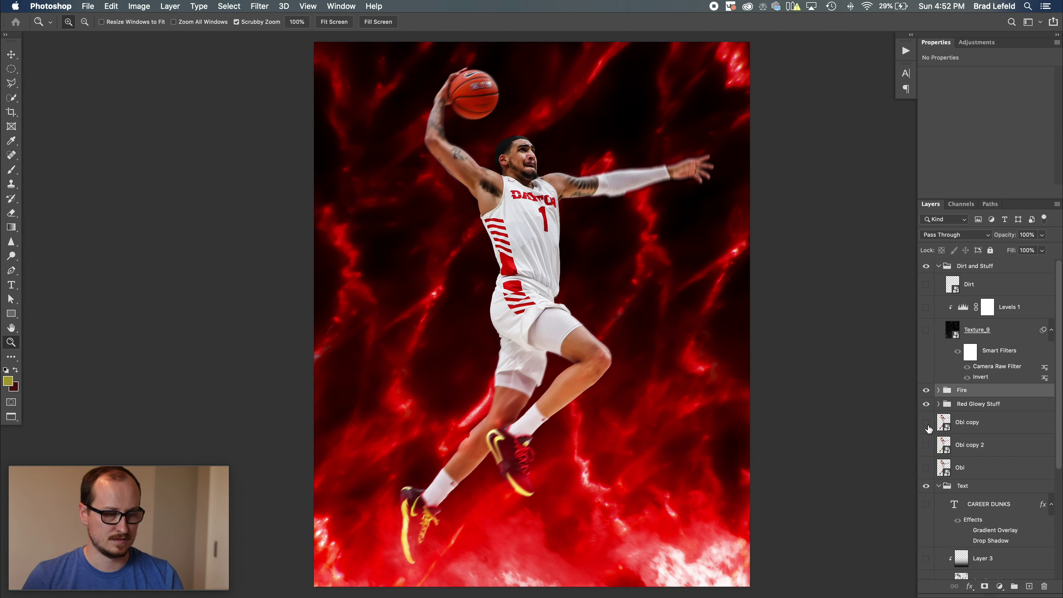
{"action": "left_click", "coordinate": [926, 422]}
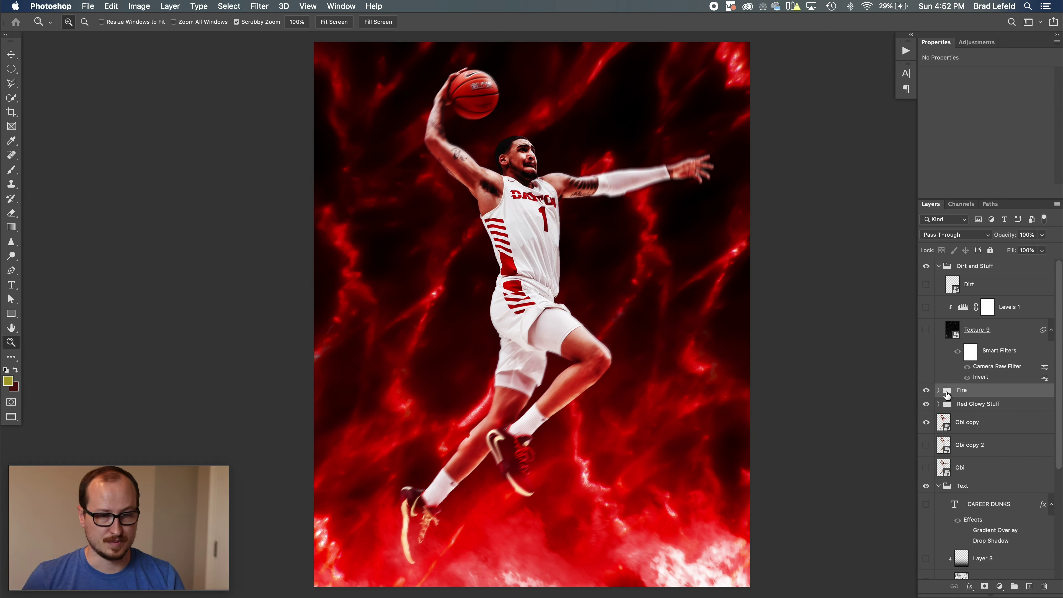
Select the Texture_9 layer in the Dirt and Stuff group and make it visible
{"action": "left_click", "coordinate": [972, 330]}
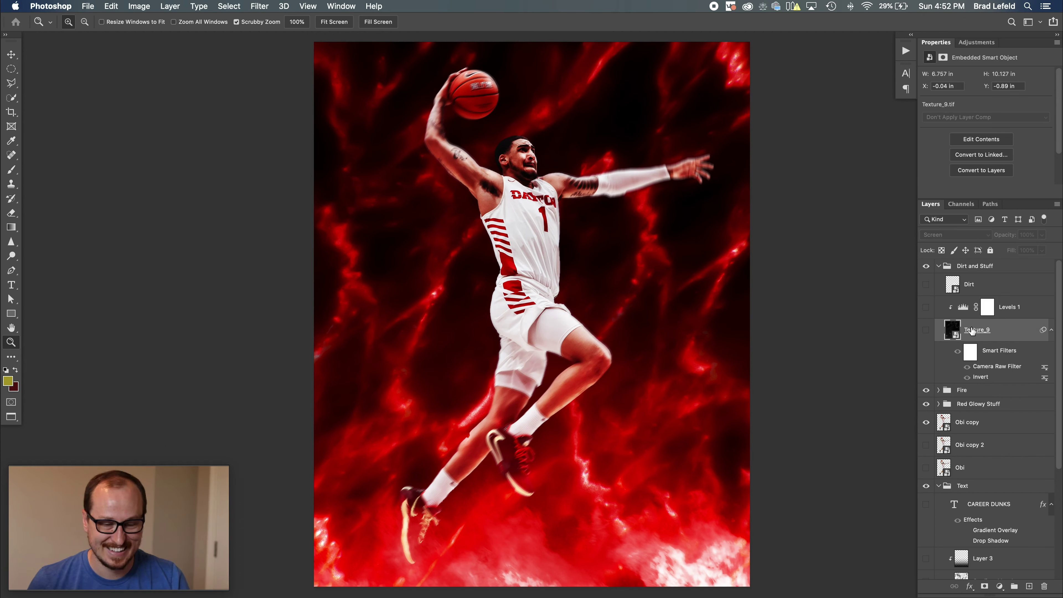
{"action": "left_click", "coordinate": [926, 330]}
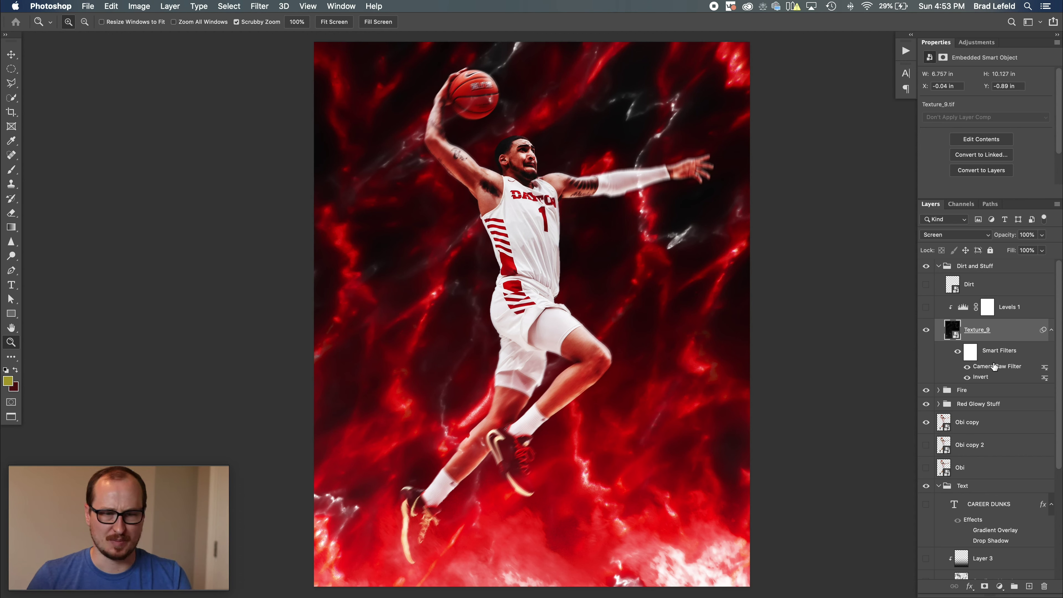
Review the Camera Raw filter settings on Texture_9, from Effects through Basic, and cancel without changes
{"action": "double_click", "coordinate": [984, 364]}
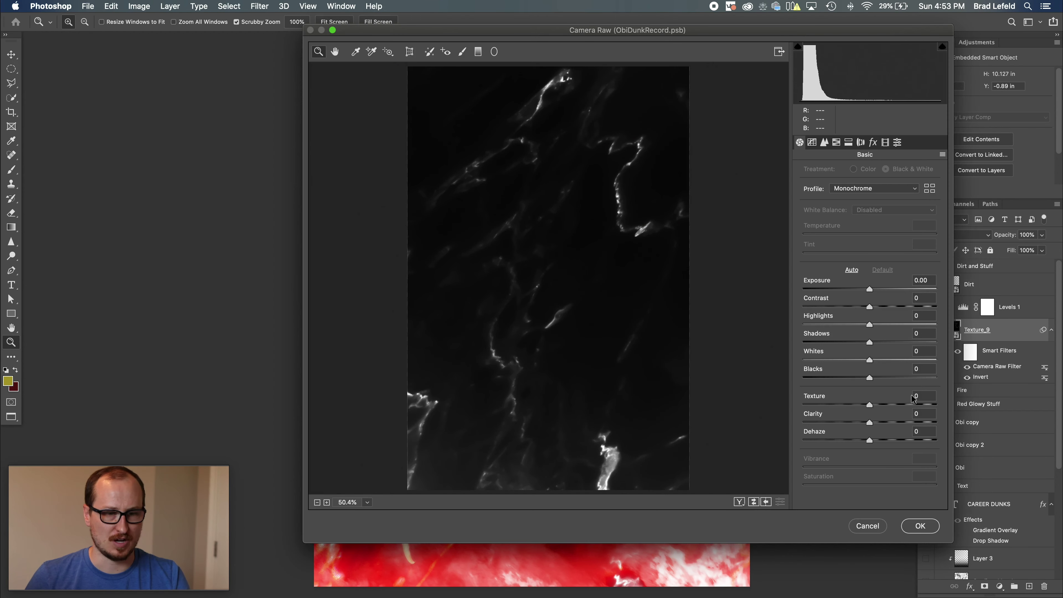
{"action": "left_click", "coordinate": [872, 142]}
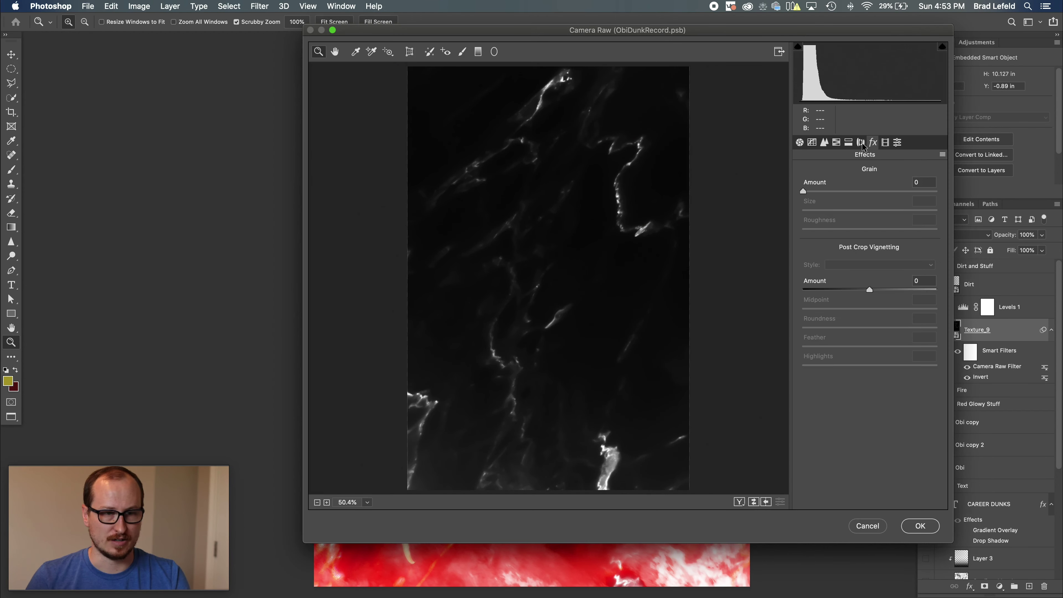
{"action": "left_click", "coordinate": [860, 143]}
{"action": "left_click", "coordinate": [845, 145]}
{"action": "left_click", "coordinate": [834, 143]}
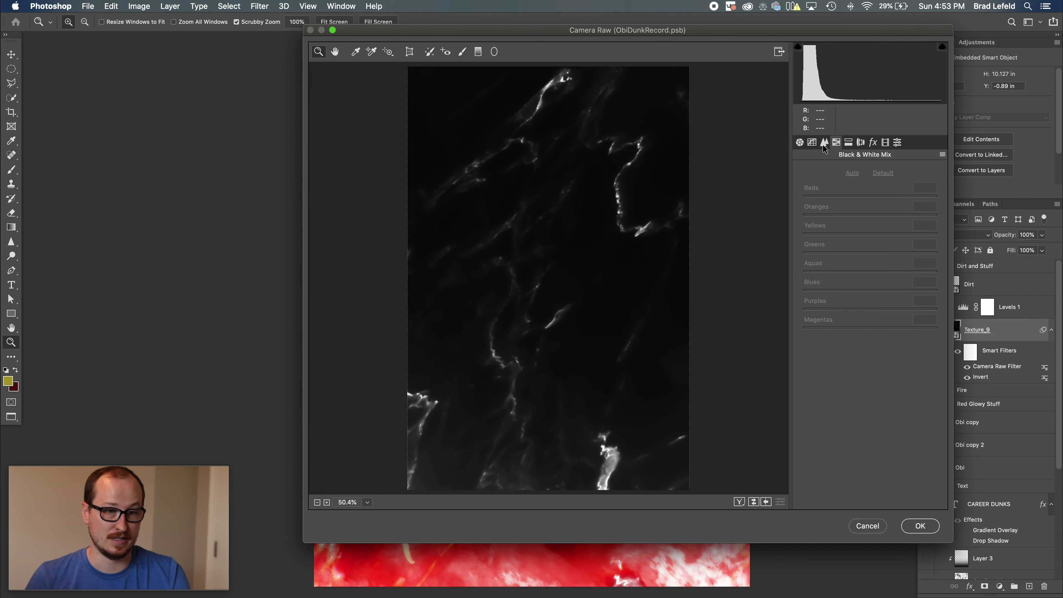
{"action": "left_click", "coordinate": [823, 144]}
{"action": "left_click", "coordinate": [811, 144]}
{"action": "left_click", "coordinate": [800, 143]}
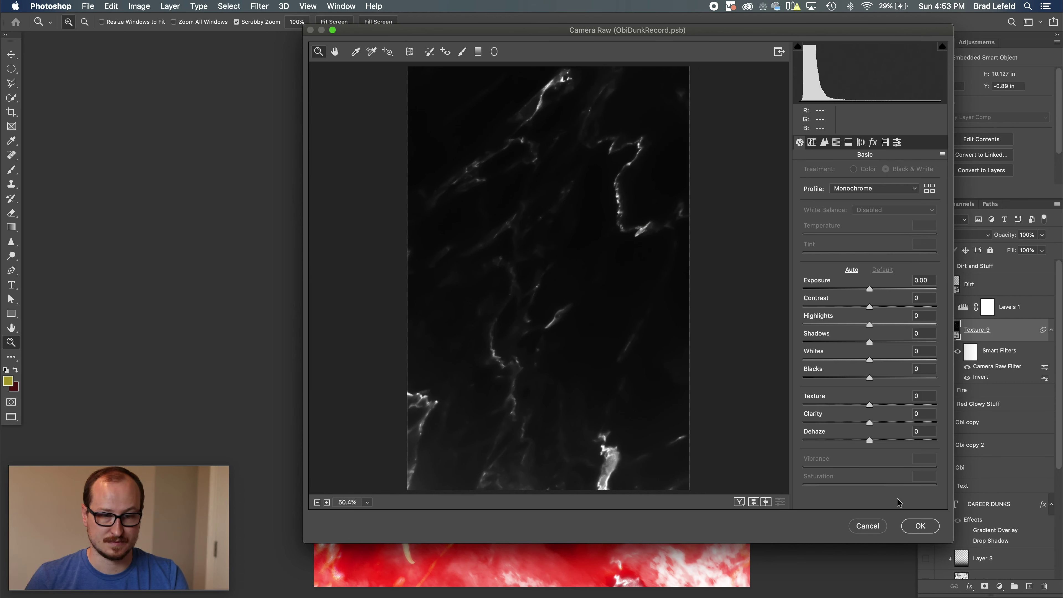
{"action": "left_click", "coordinate": [875, 528]}
Show the clipped Levels 1 adjustment and the Dirt layer, and collapse the Dirt and Stuff group
{"action": "left_click", "coordinate": [964, 314]}
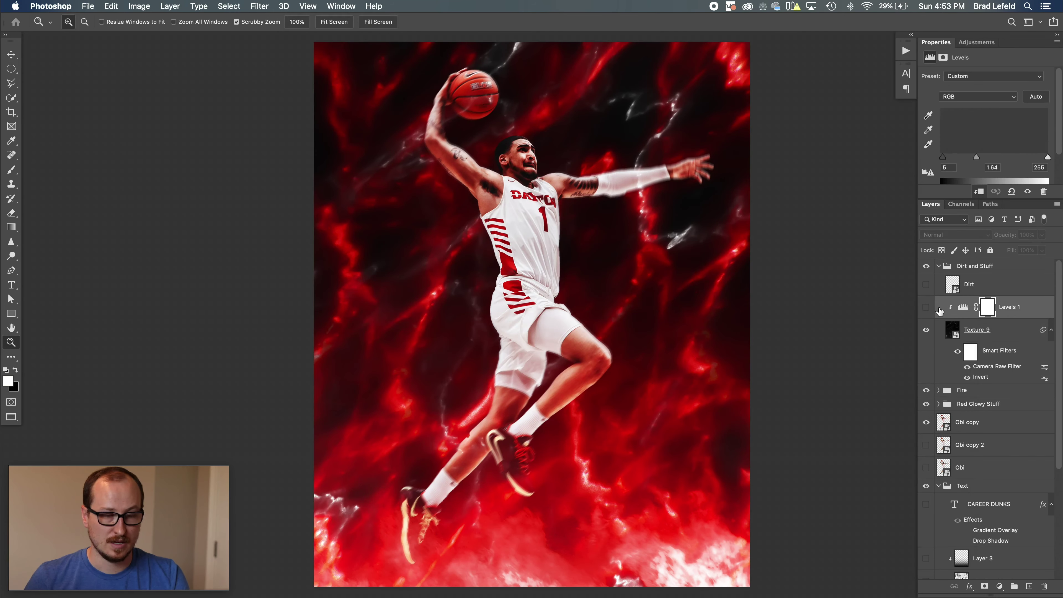
{"action": "left_click", "coordinate": [924, 311]}
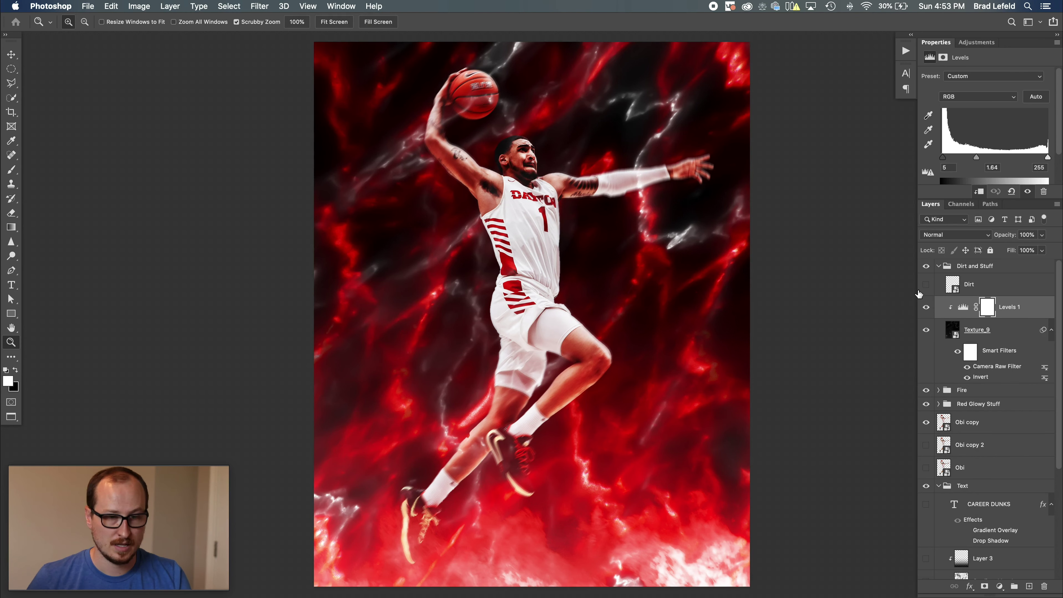
{"action": "left_click", "coordinate": [925, 285]}
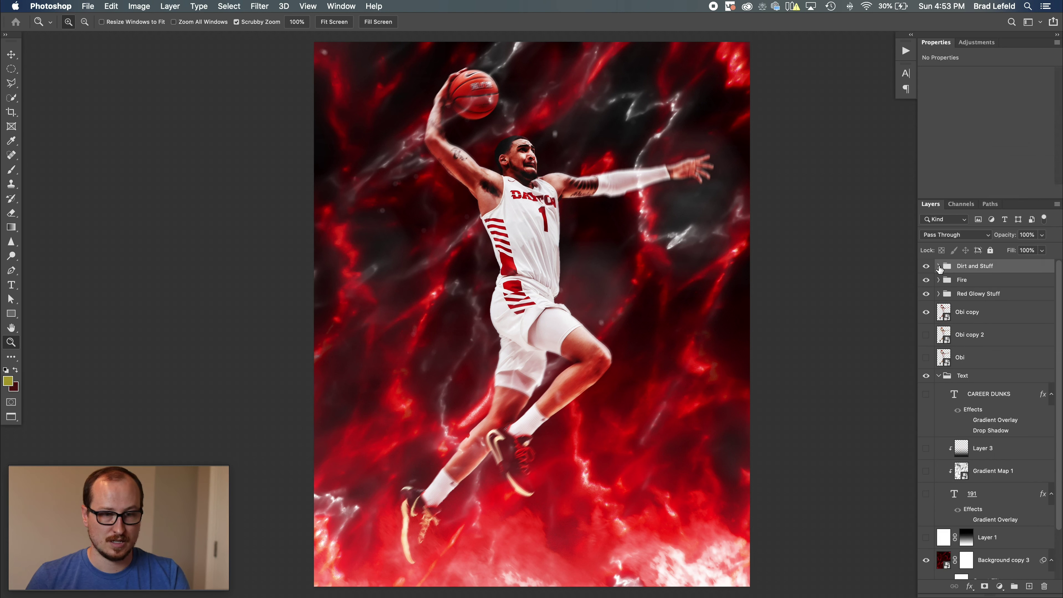
{"action": "left_click", "coordinate": [938, 265]}
Show the Overlay-blended Layer 1 above the background and check the effect up close around the player's shoes
{"action": "scroll", "coordinate": [941, 328], "scroll_direction": "down", "scroll_amount": 4}
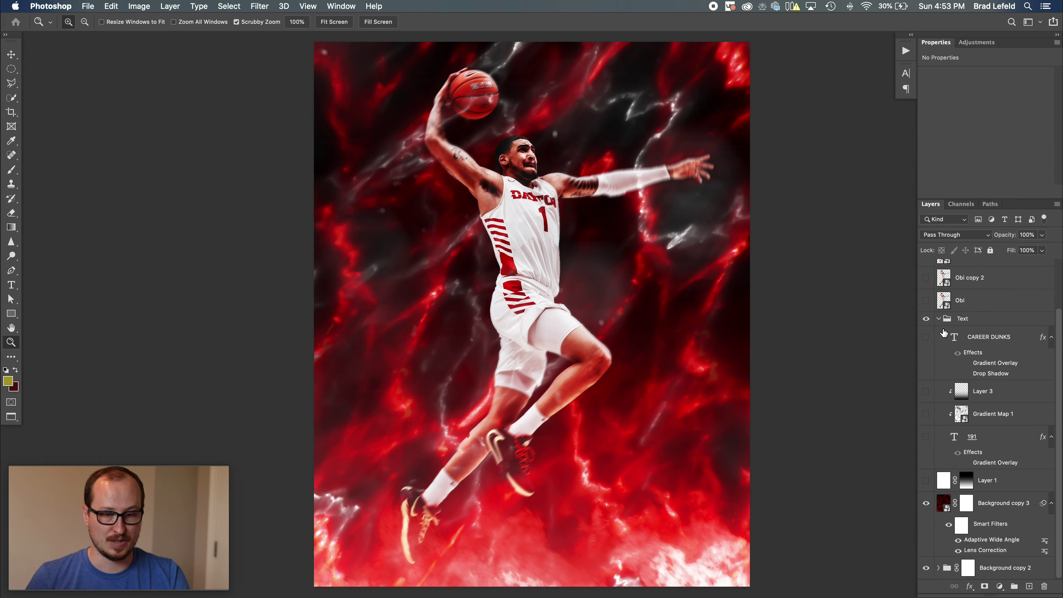
{"action": "left_click", "coordinate": [1002, 485]}
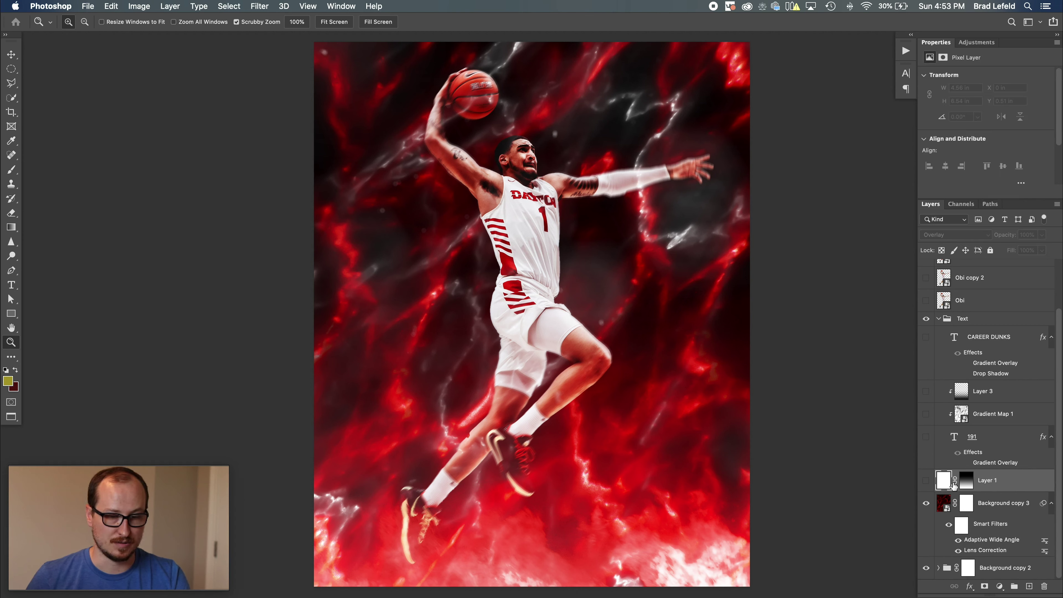
{"action": "left_click", "coordinate": [926, 480]}
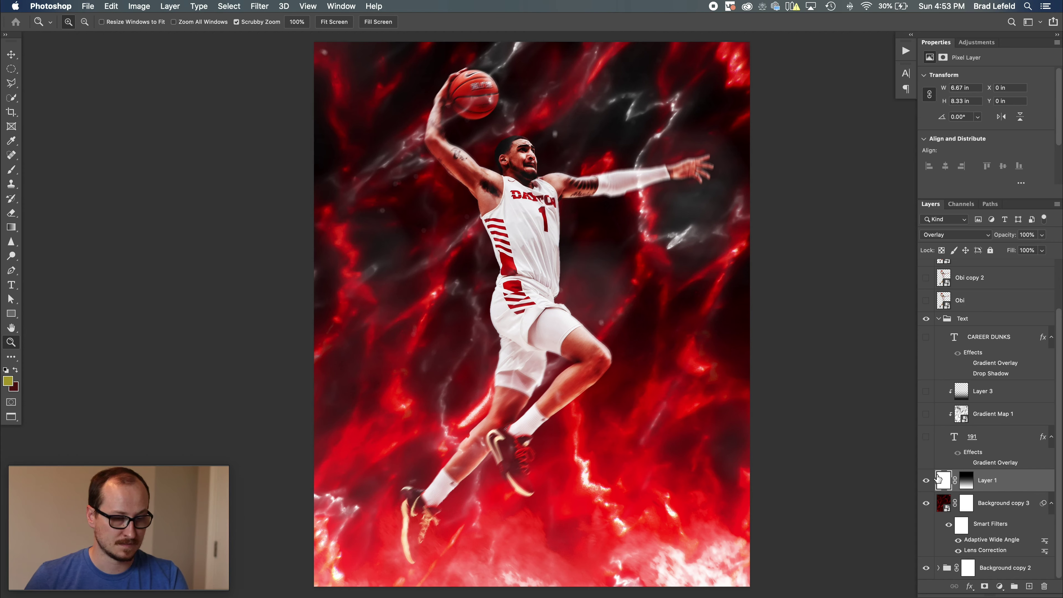
{"action": "left_click_drag", "start_coordinate": [409, 540], "coordinate": [620, 178]}
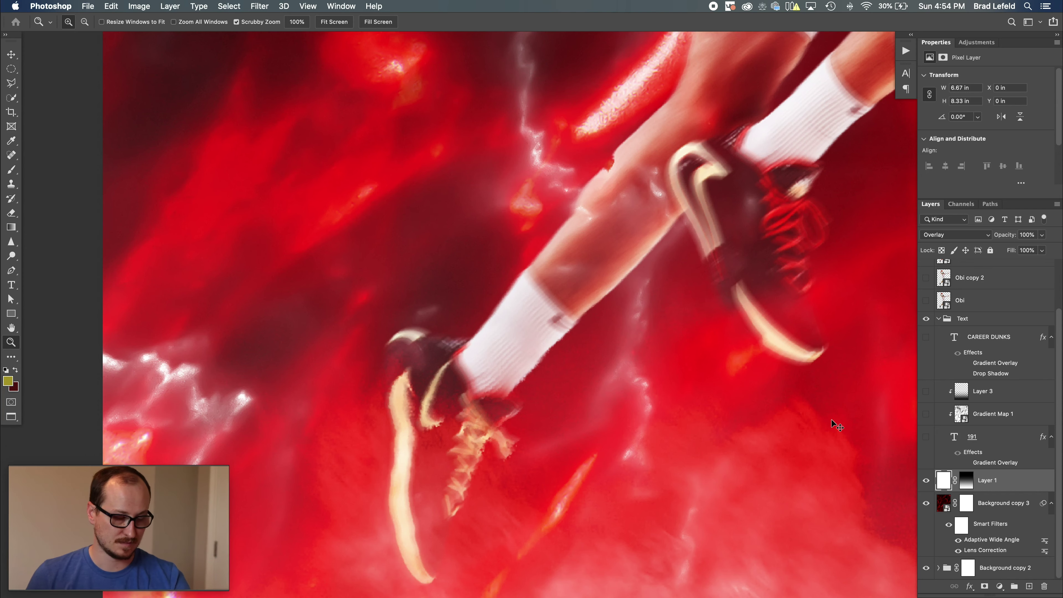
{"action": "key", "text": "super+0"}
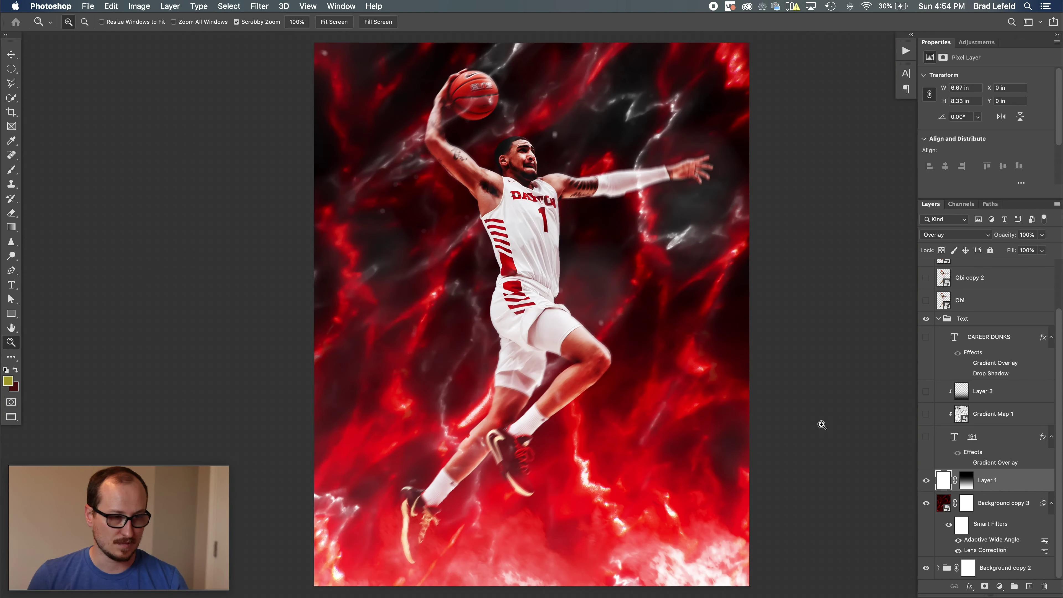
Show the 191 text with its clipped Layer 3 and Gradient Map 1 layers, plus the CAREER DUNKS text
{"action": "left_click", "coordinate": [973, 442]}
{"action": "left_click", "coordinate": [929, 438]}
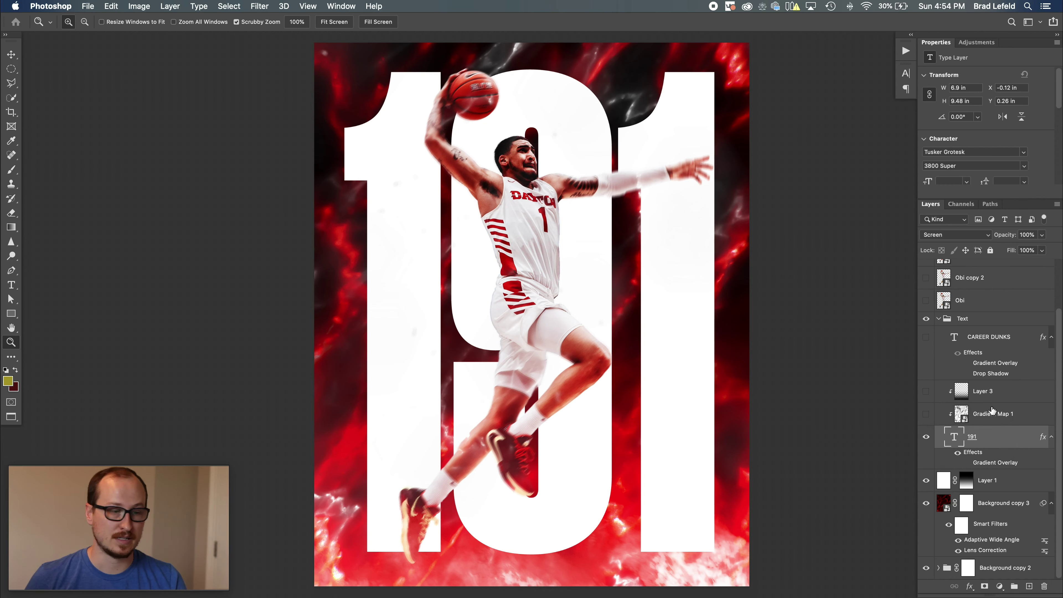
{"action": "left_click", "coordinate": [926, 392]}
{"action": "left_click", "coordinate": [981, 398]}
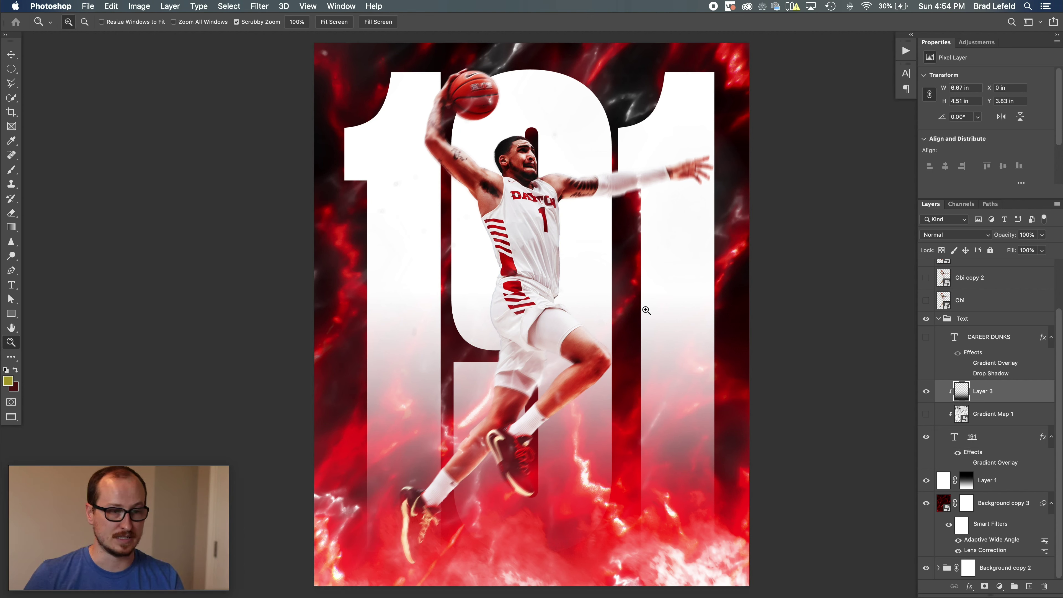
{"action": "left_click", "coordinate": [980, 415]}
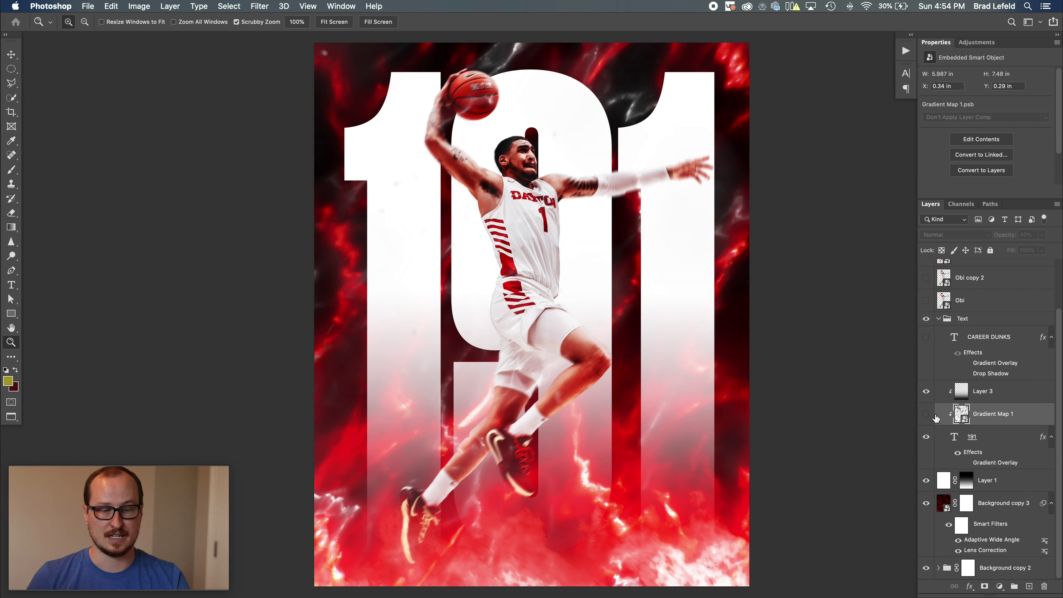
{"action": "left_click", "coordinate": [926, 415]}
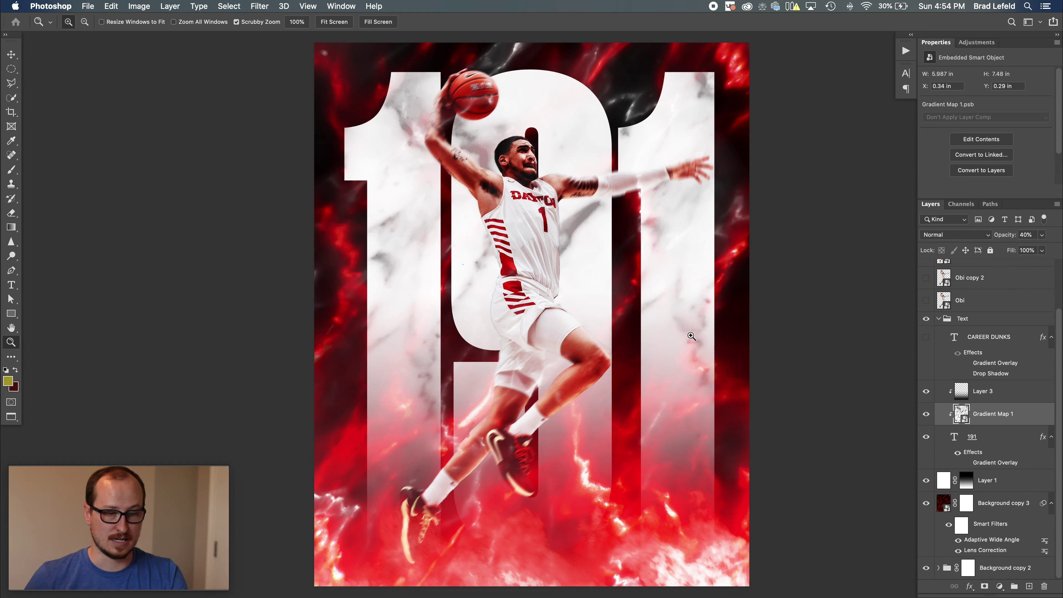
{"action": "left_click", "coordinate": [973, 341]}
{"action": "left_click", "coordinate": [925, 337]}
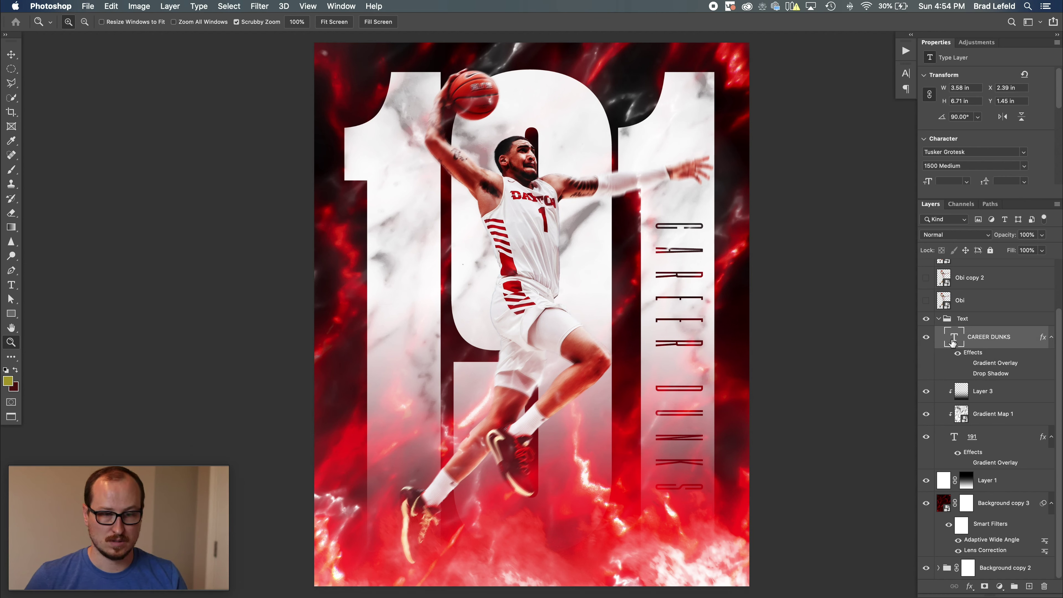
Try Normal blending on the Text group, restore its Screen blend mode, and collapse the group
{"action": "left_click", "coordinate": [962, 319]}
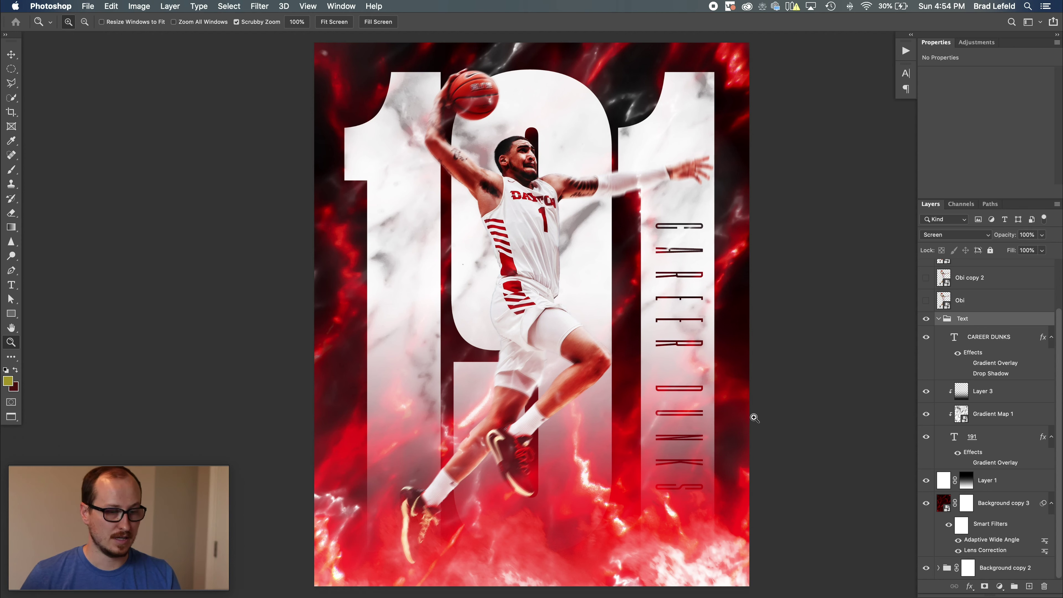
{"action": "key", "text": "alt"}
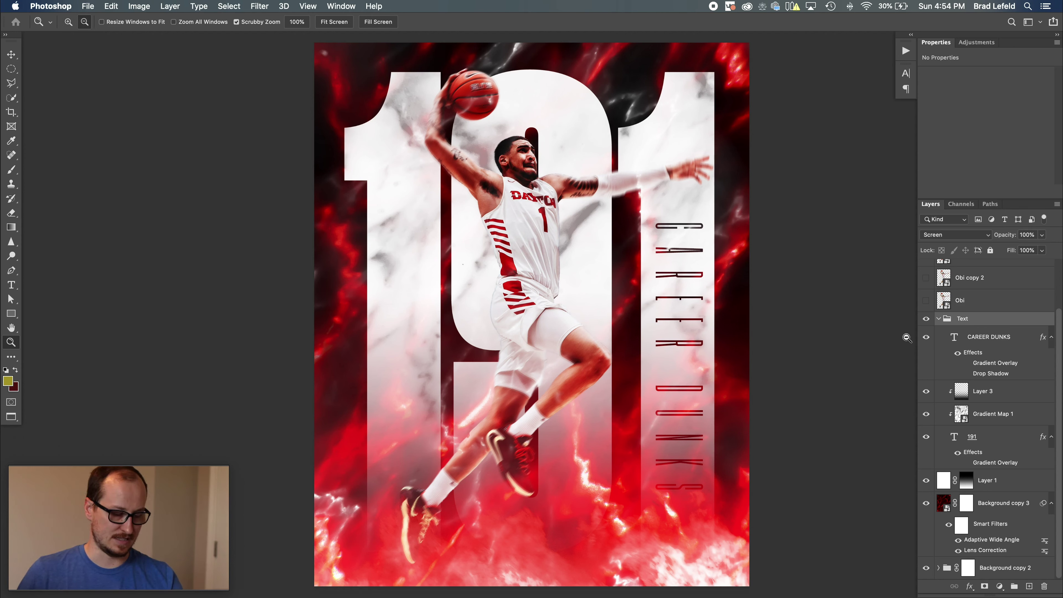
{"action": "key", "text": "shift+alt+n"}
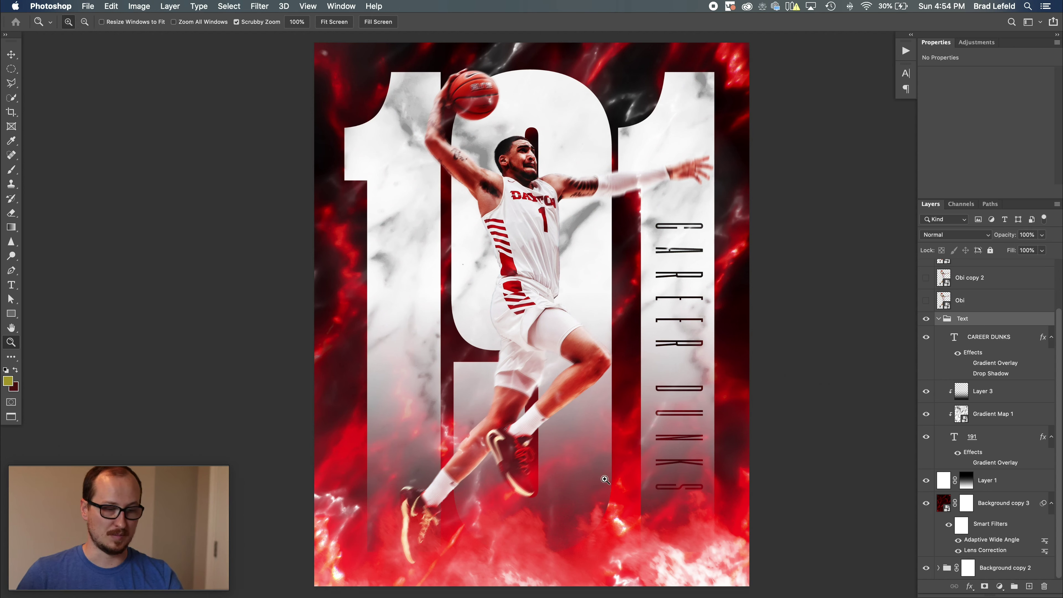
{"action": "double_click", "coordinate": [956, 238]}
{"action": "left_click", "coordinate": [948, 231]}
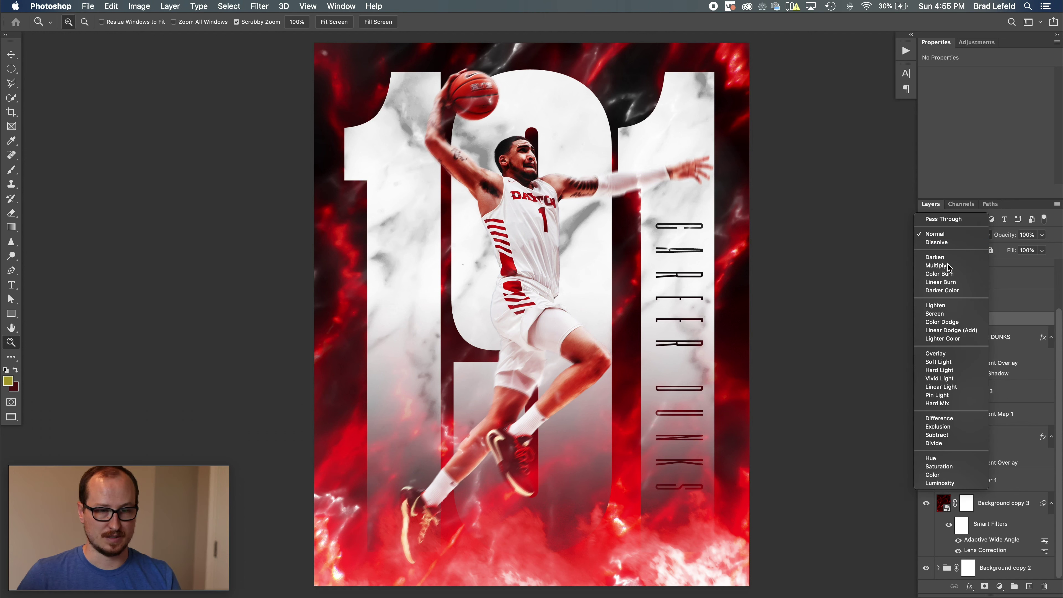
{"action": "left_click", "coordinate": [953, 317]}
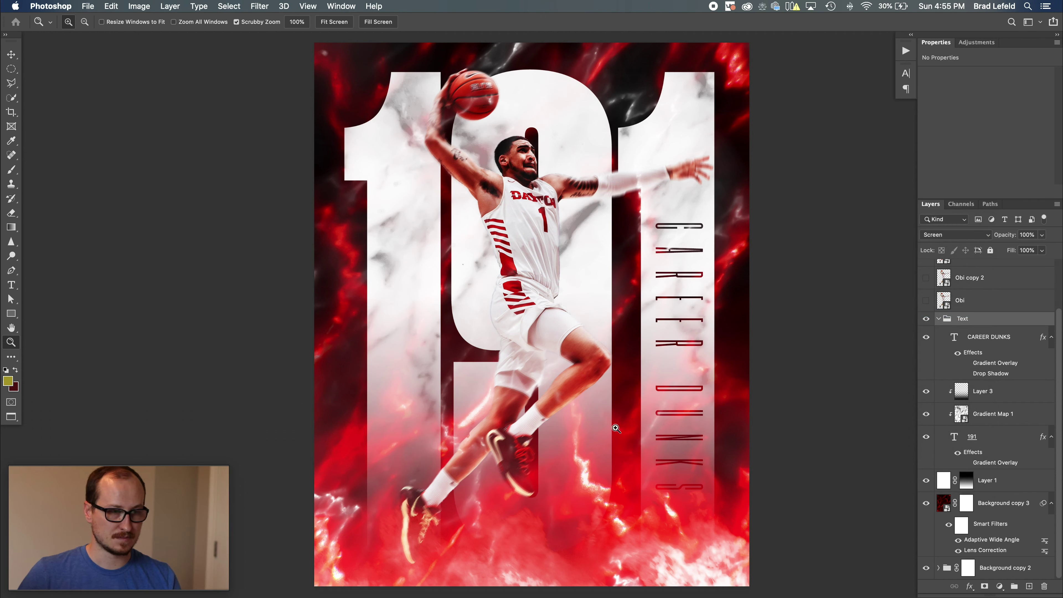
{"action": "left_click", "coordinate": [938, 318]}
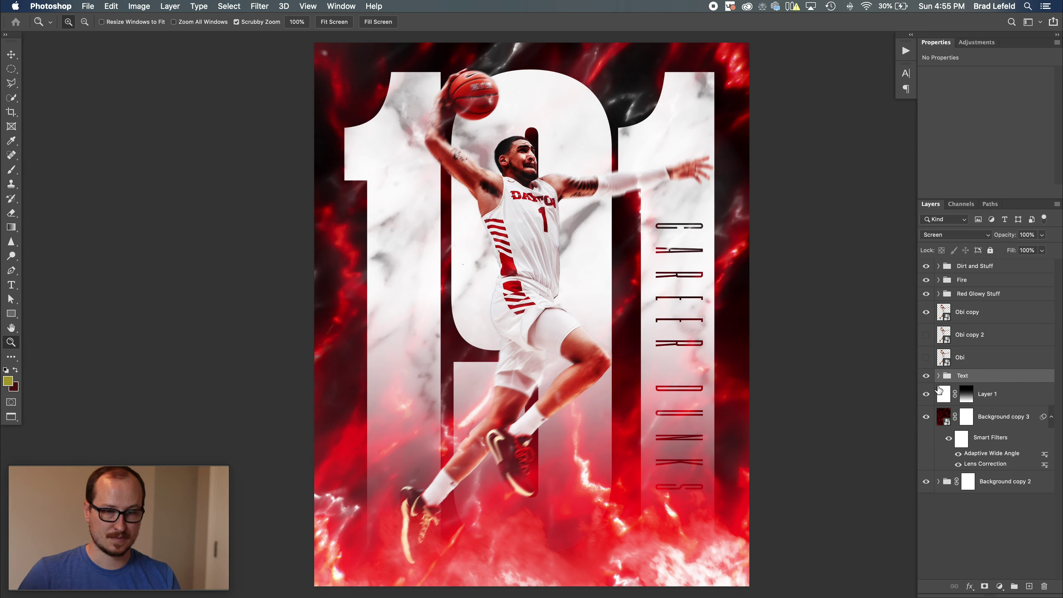